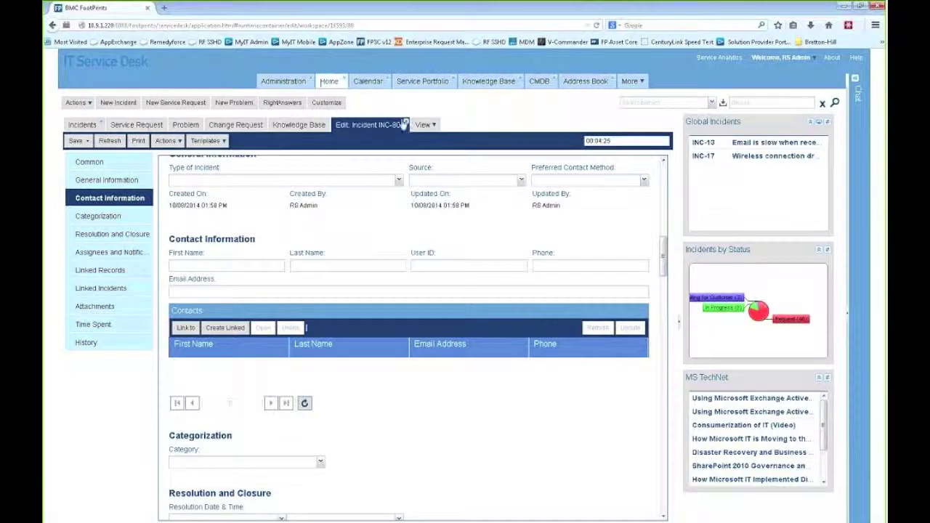
Close the open incident record and start a new incident with the short description "Email is slow"
{"action": "left_click", "coordinate": [405, 121]}
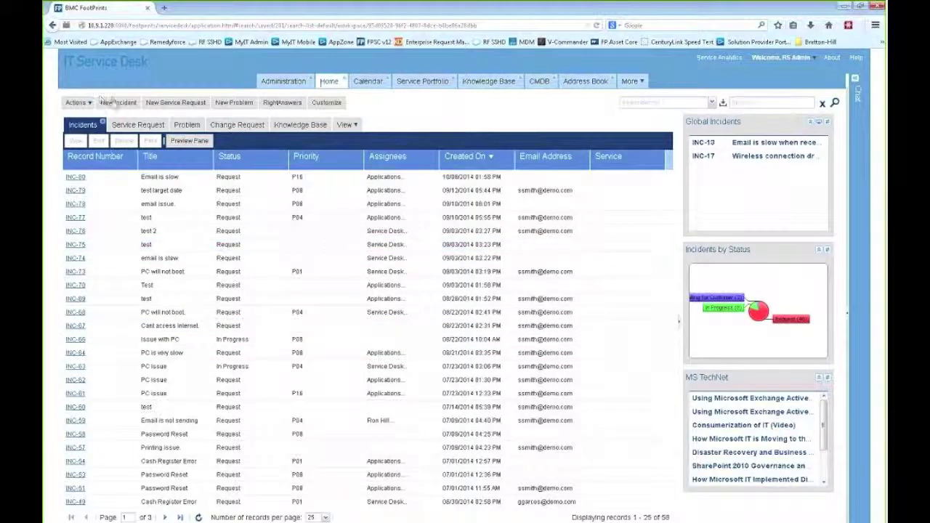
{"action": "left_click", "coordinate": [116, 102]}
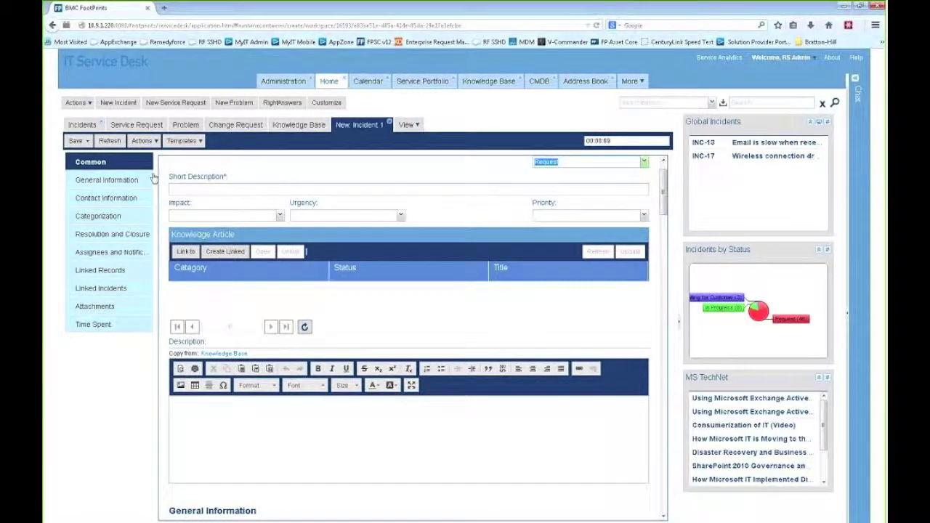
{"action": "left_click", "coordinate": [213, 189]}
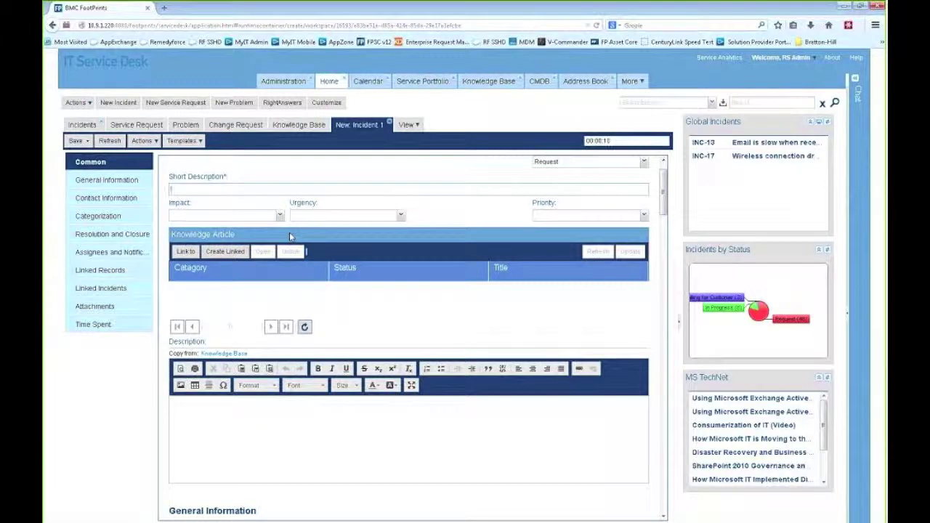
{"action": "type", "text": "Email is slow!"}
Set the new incident's impact to Low and its urgency to High
{"action": "left_click", "coordinate": [257, 215]}
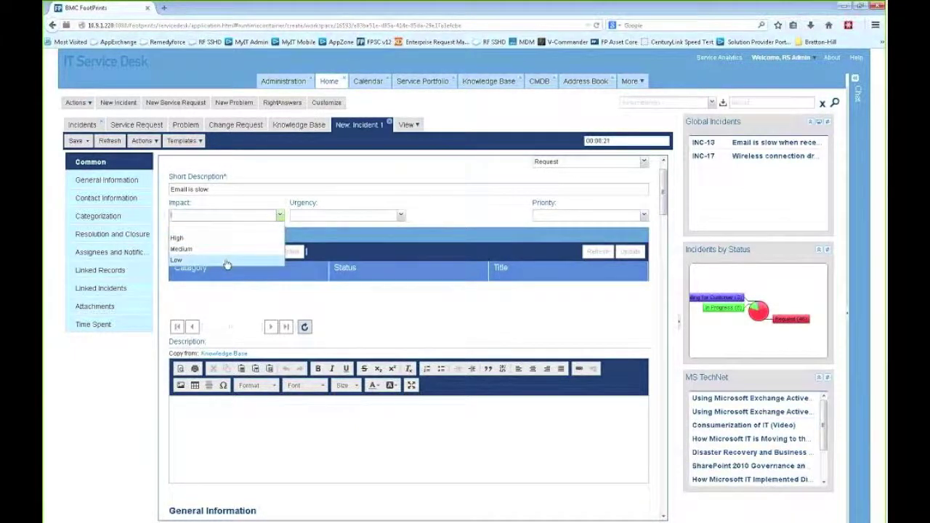
{"action": "left_click", "coordinate": [227, 261]}
{"action": "left_click", "coordinate": [401, 215]}
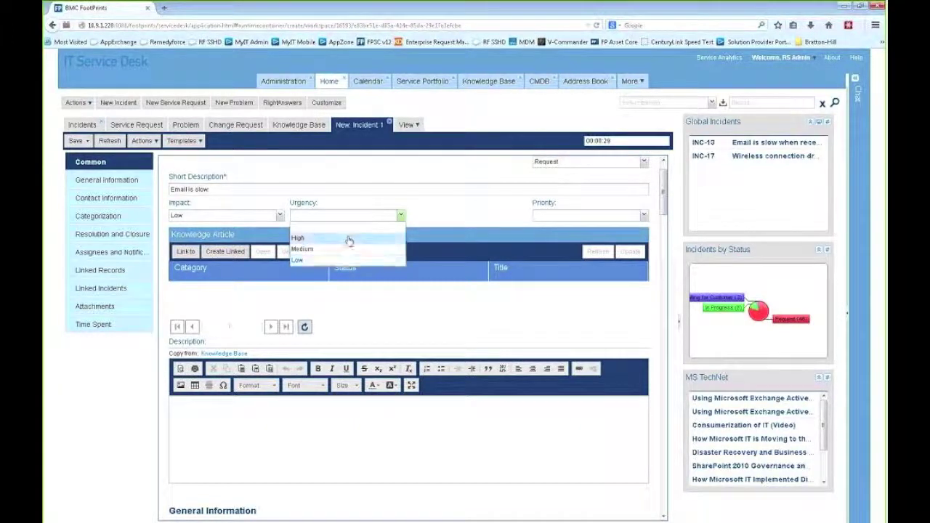
{"action": "left_click", "coordinate": [348, 239]}
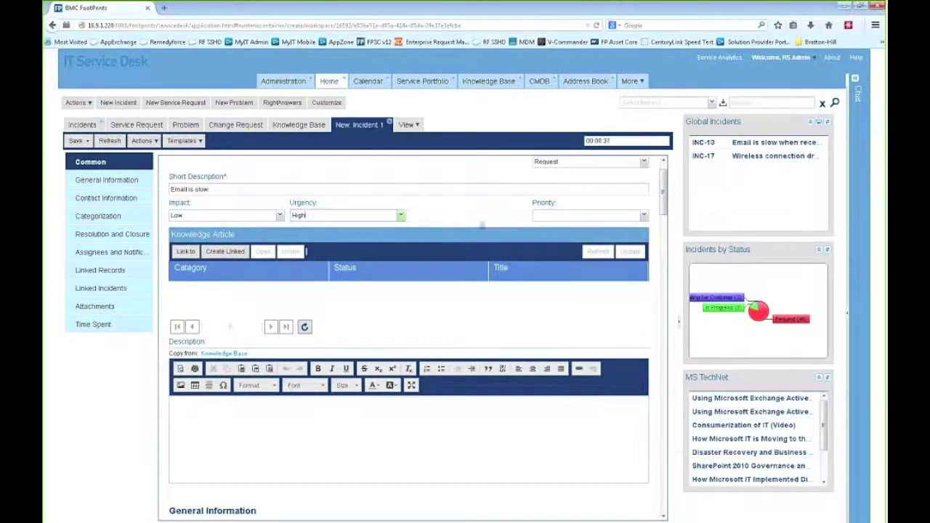
Enter "cant seem to send email" as the incident's description
{"action": "left_click", "coordinate": [247, 413]}
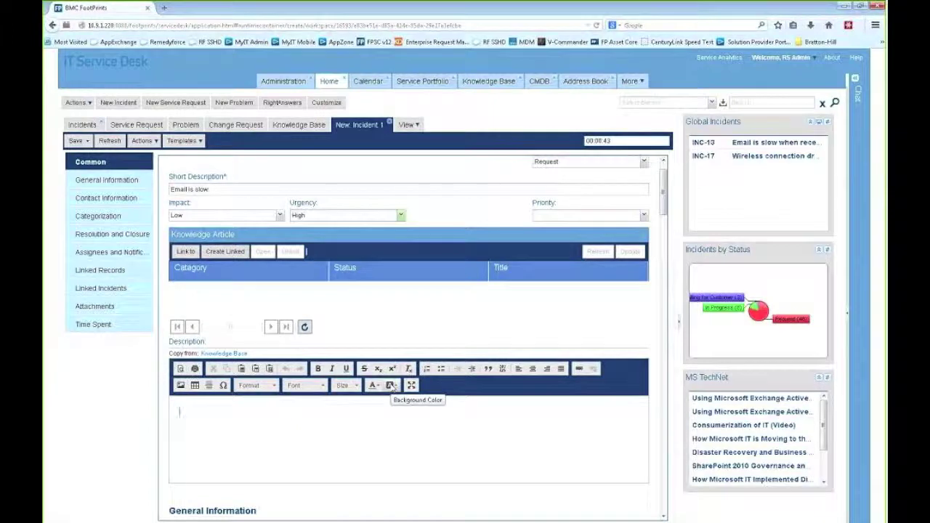
{"action": "type", "text": "S"}
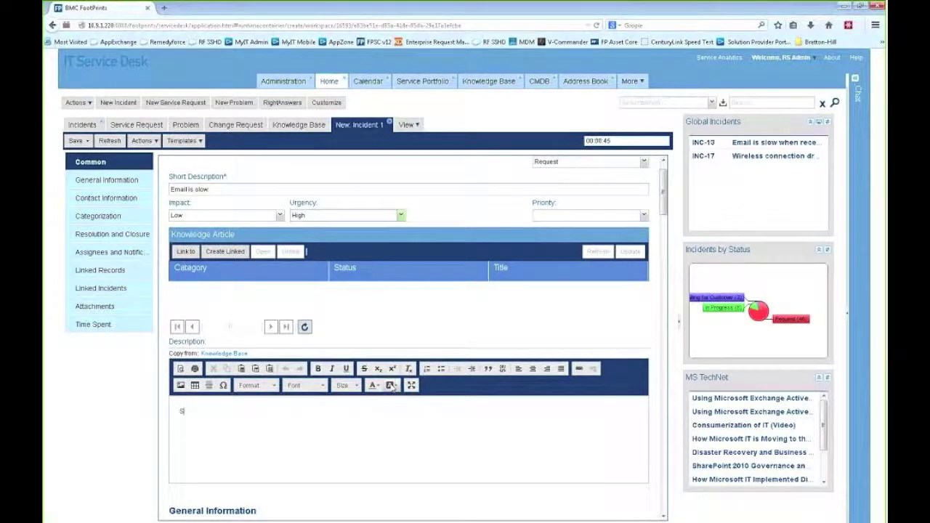
{"action": "type", "text": "ant seem to send email"}
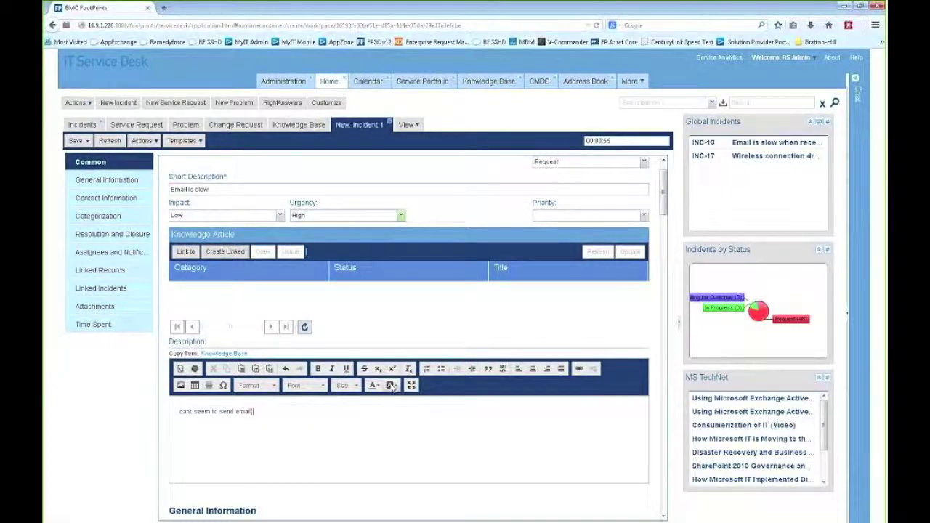
Look up the customer by first name in the contact information and link the matching contact to the incident
{"action": "left_click", "coordinate": [109, 200]}
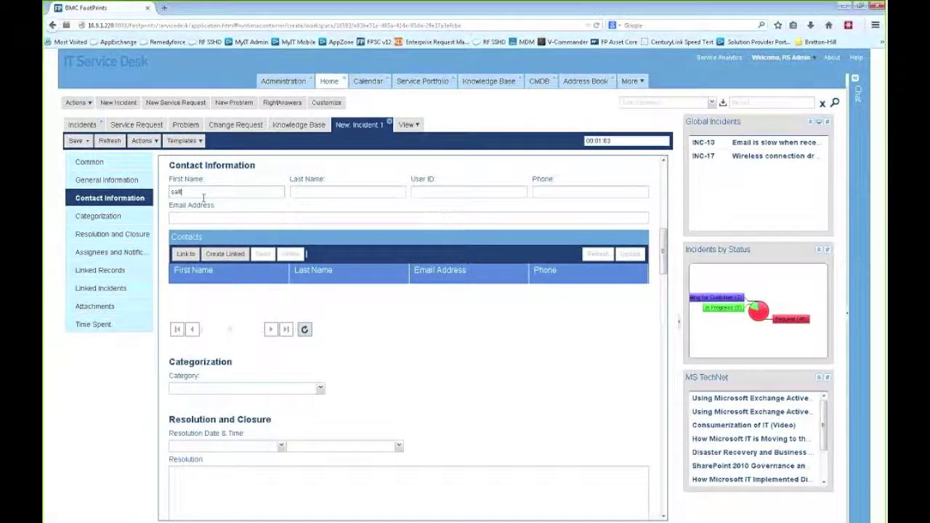
{"action": "left_click", "coordinate": [186, 254]}
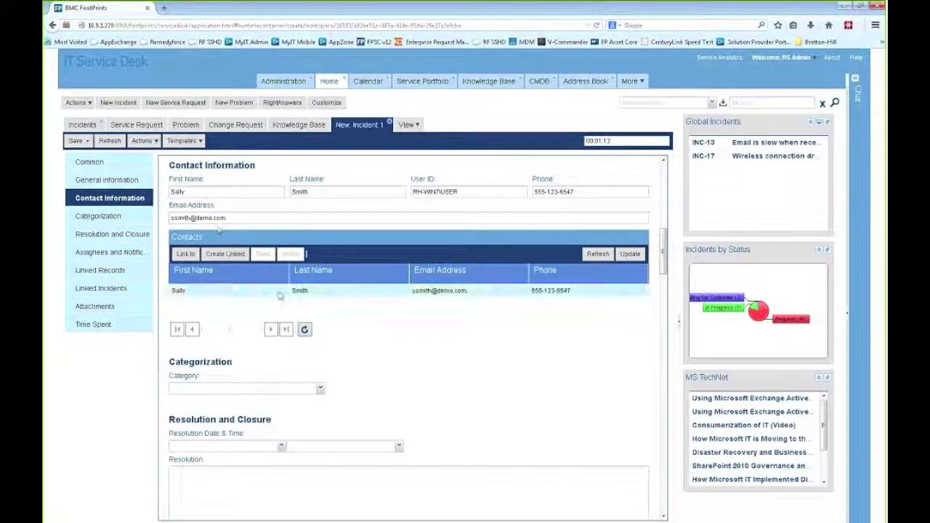
{"action": "left_click", "coordinate": [327, 295]}
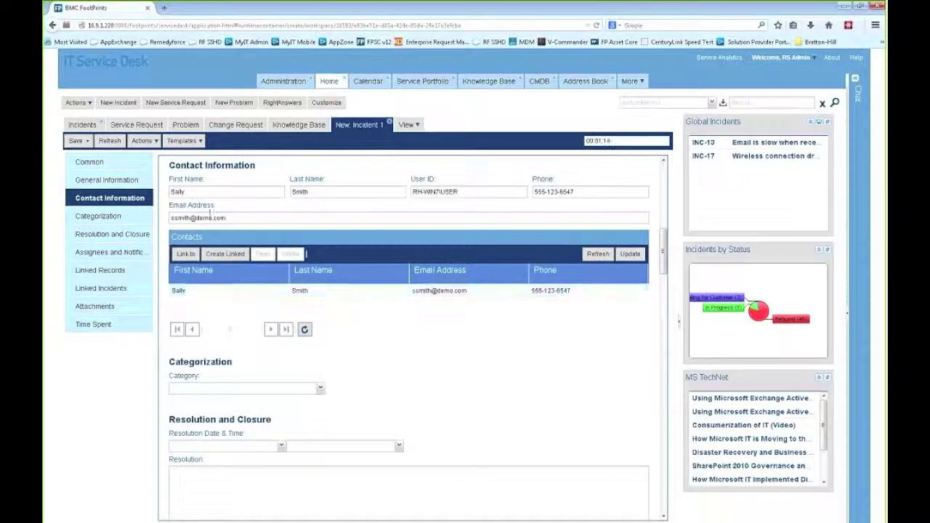
Try to save the new incident and dismiss the error notices
{"action": "left_click", "coordinate": [75, 140]}
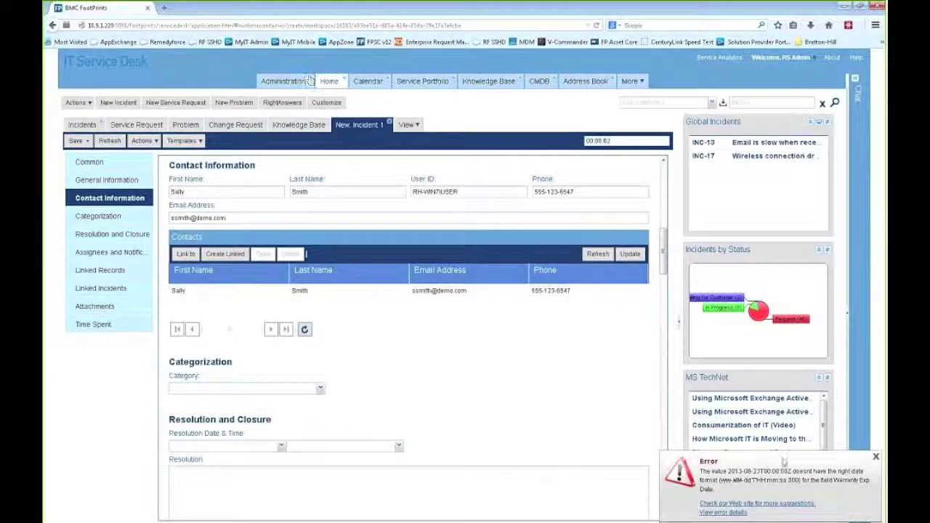
{"action": "left_click", "coordinate": [875, 456]}
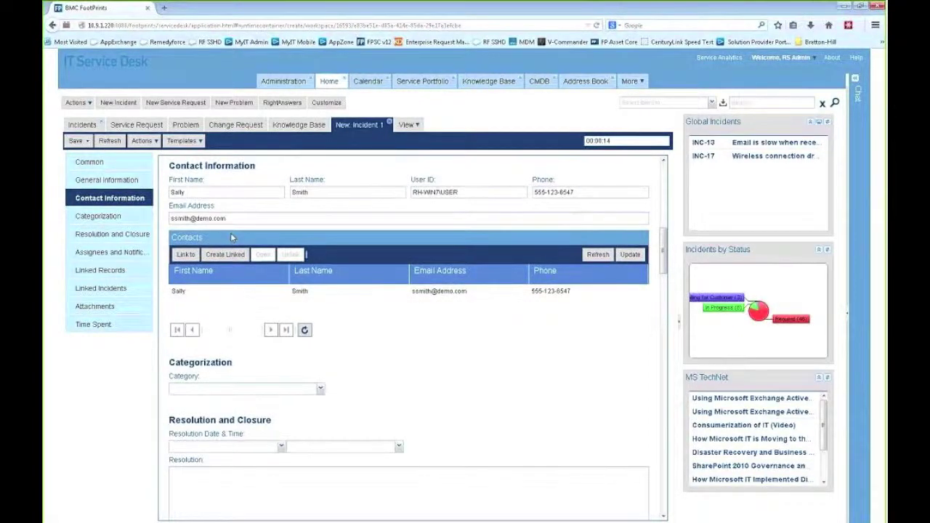
{"action": "scroll", "coordinate": [233, 233], "scroll_direction": "up", "scroll_amount": 10}
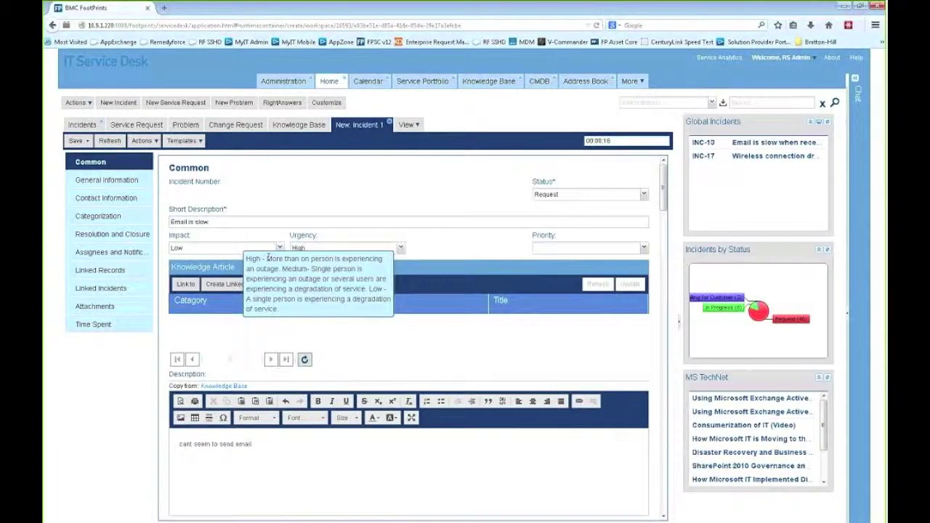
{"action": "left_click", "coordinate": [78, 215]}
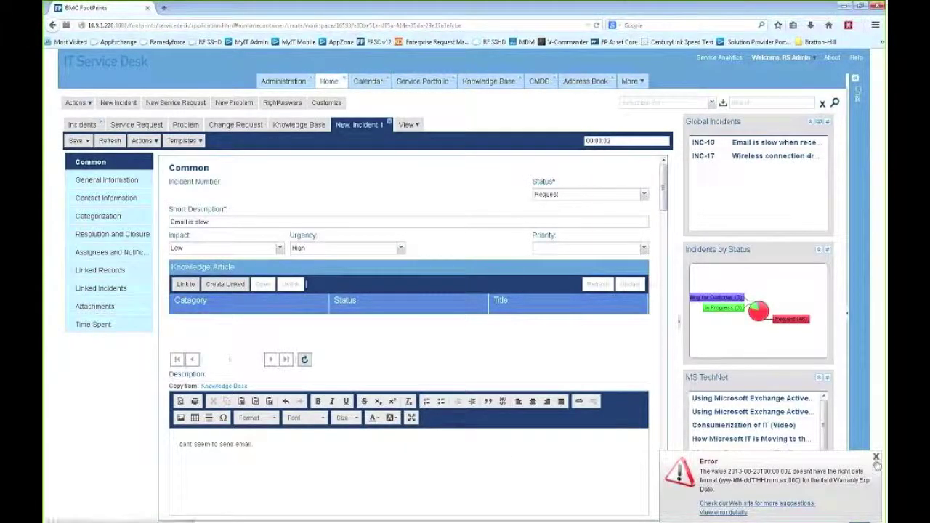
{"action": "left_click", "coordinate": [875, 457]}
Change the new incident's urgency to Medium and try to save the incident again
{"action": "left_click", "coordinate": [297, 247]}
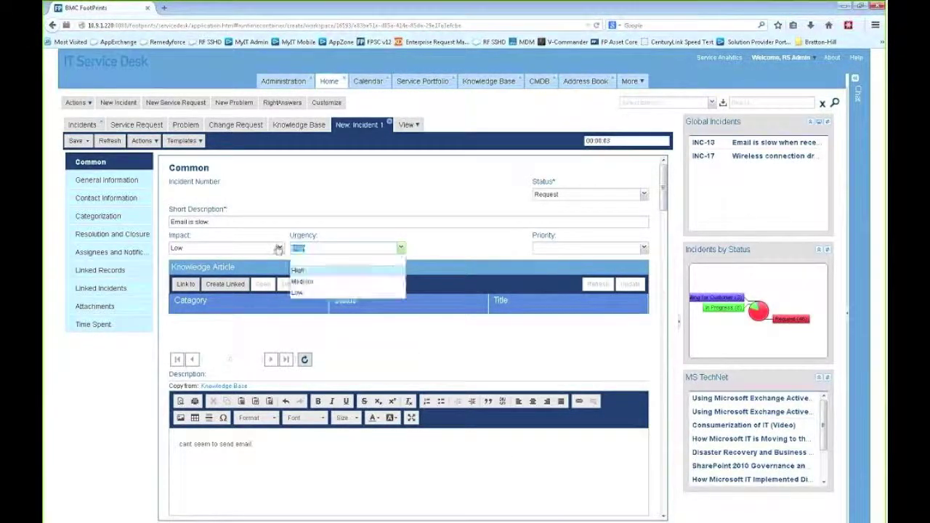
{"action": "left_click", "coordinate": [342, 248]}
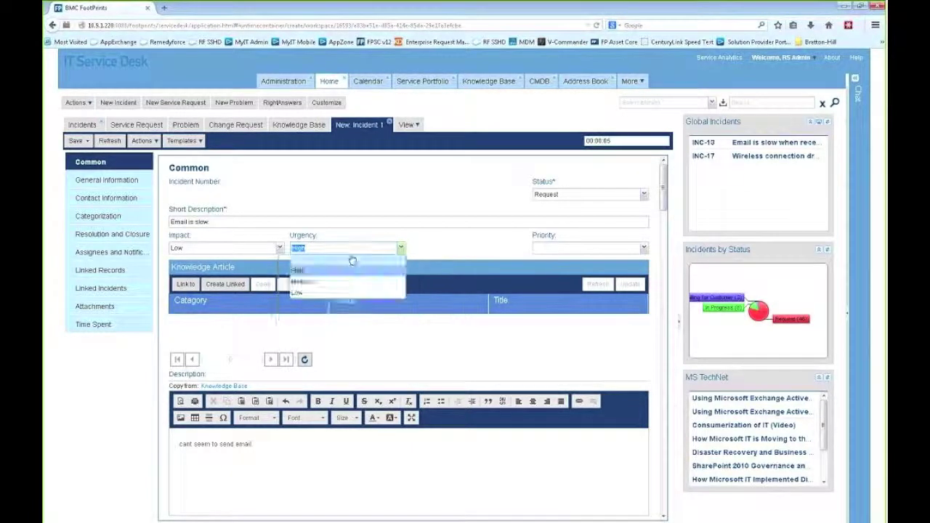
{"action": "left_click", "coordinate": [353, 263]}
{"action": "left_click", "coordinate": [400, 248]}
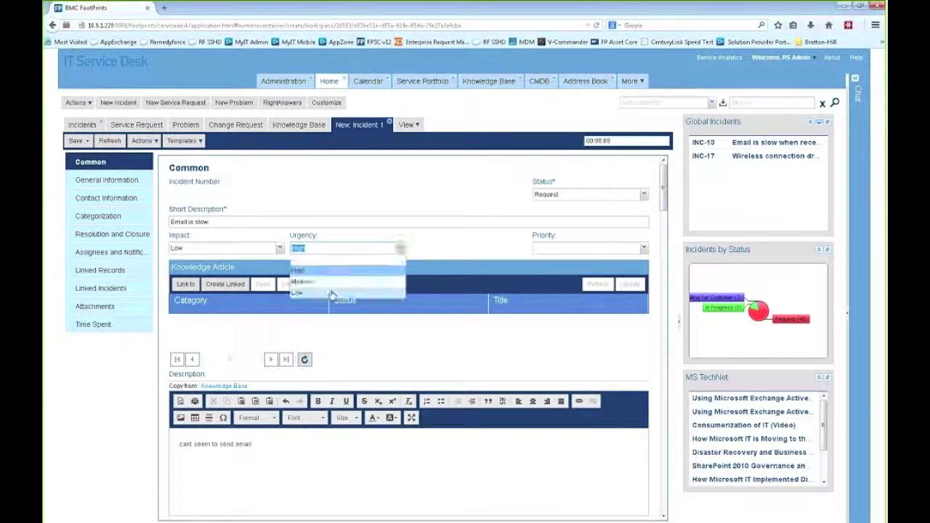
{"action": "left_click", "coordinate": [312, 279]}
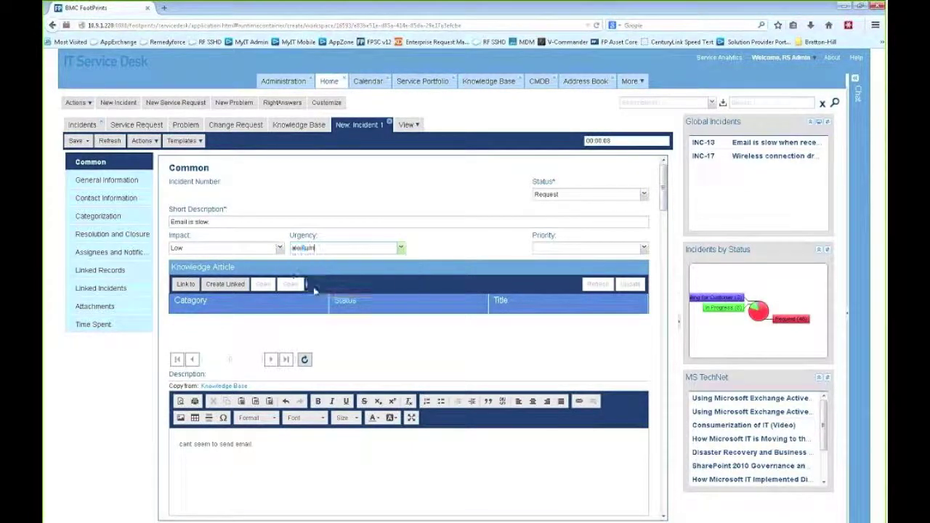
{"action": "left_click", "coordinate": [77, 143]}
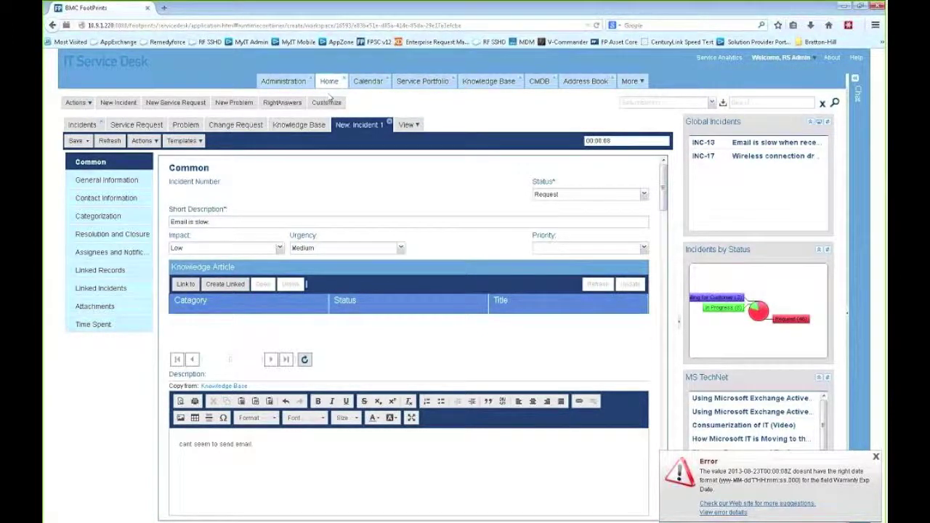
Open incident INC-80 from the incident list and review its linked incidents and work targets
{"action": "left_click", "coordinate": [82, 125]}
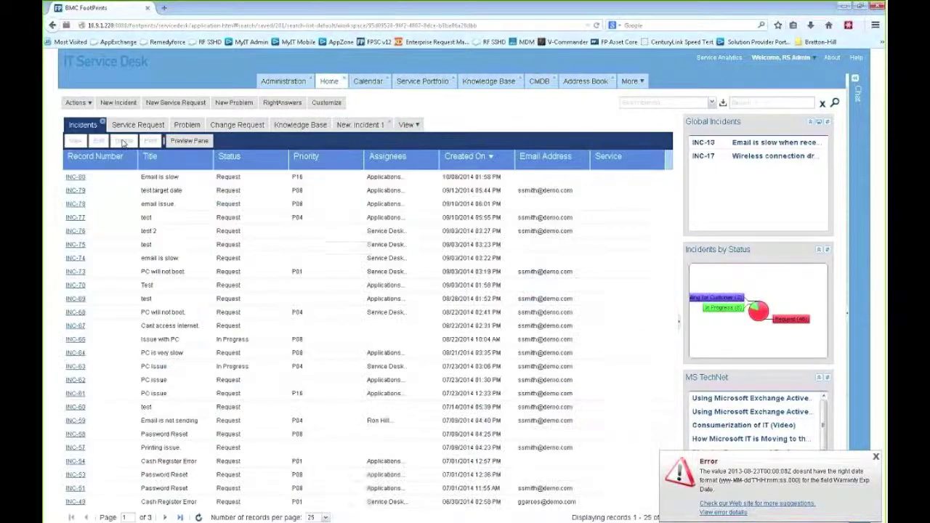
{"action": "left_click", "coordinate": [144, 178]}
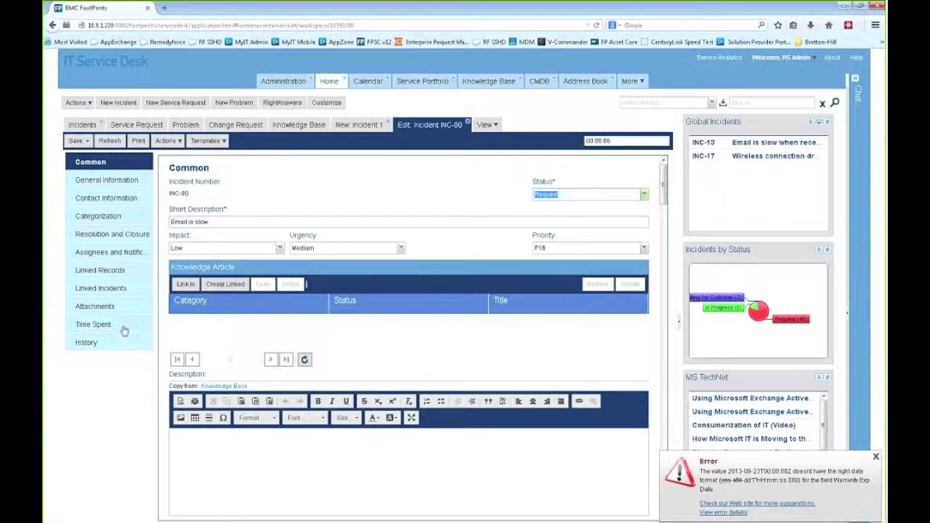
{"action": "left_click", "coordinate": [110, 288]}
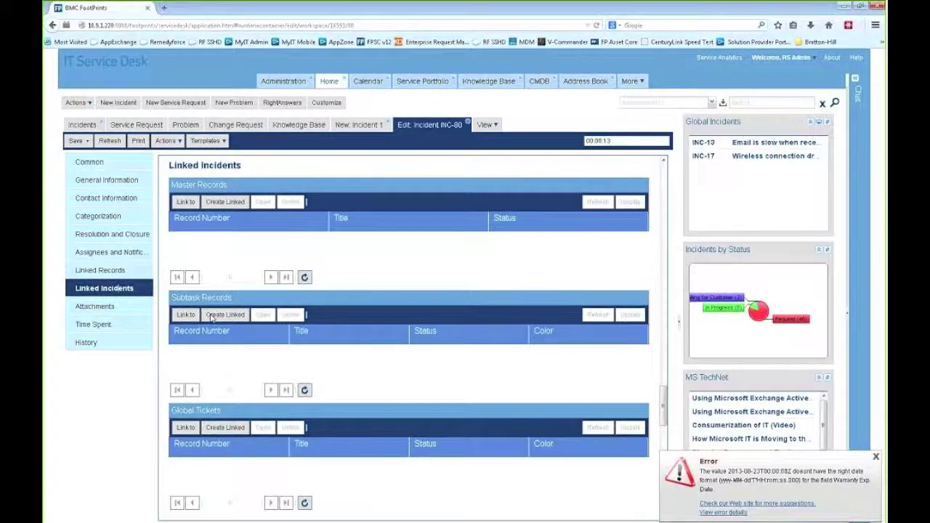
{"action": "scroll", "coordinate": [218, 262], "scroll_direction": "up", "scroll_amount": 2}
{"action": "scroll", "coordinate": [210, 247], "scroll_direction": "up", "scroll_amount": 1}
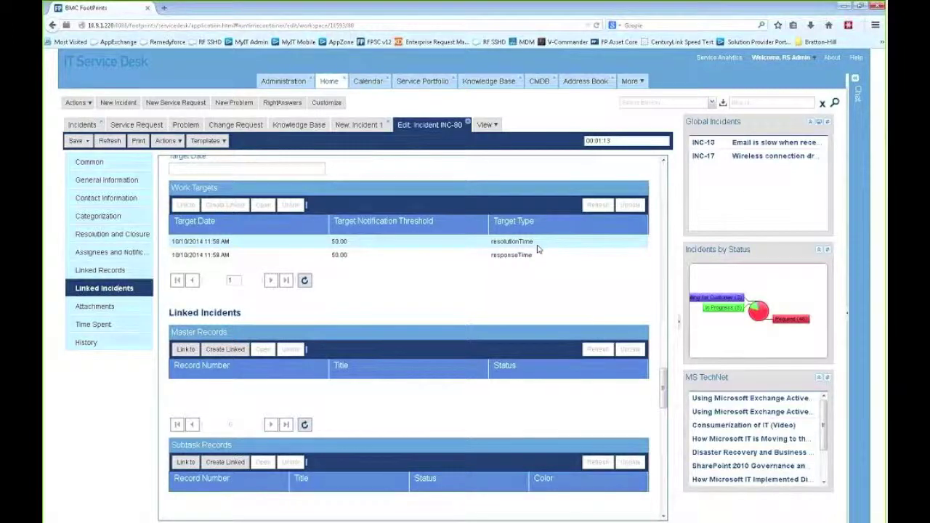
Enter the comment "researched issue" for automatic time tracking in the incident's time spent section
{"action": "left_click", "coordinate": [104, 327]}
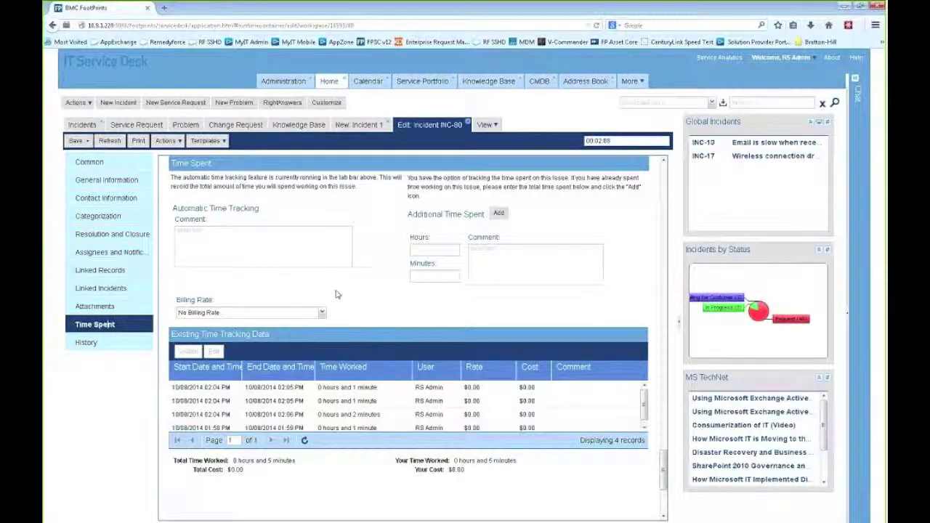
{"action": "left_click", "coordinate": [285, 243]}
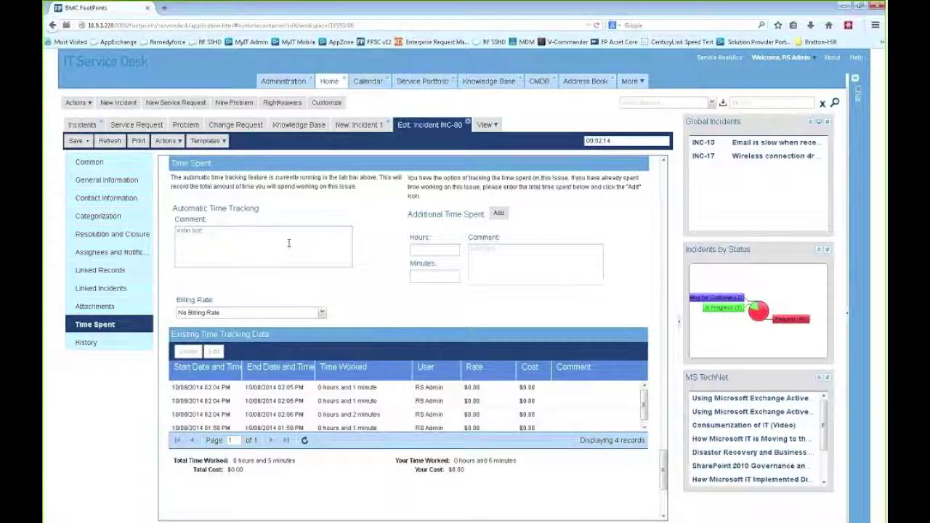
{"action": "type", "text": "fjd"}
{"action": "type", "text": "ear"}
{"action": "type", "text": "ched is"}
{"action": "type", "text": "sue"}
{"action": "right_click", "coordinate": [183, 233]}
{"action": "left_click", "coordinate": [216, 245]}
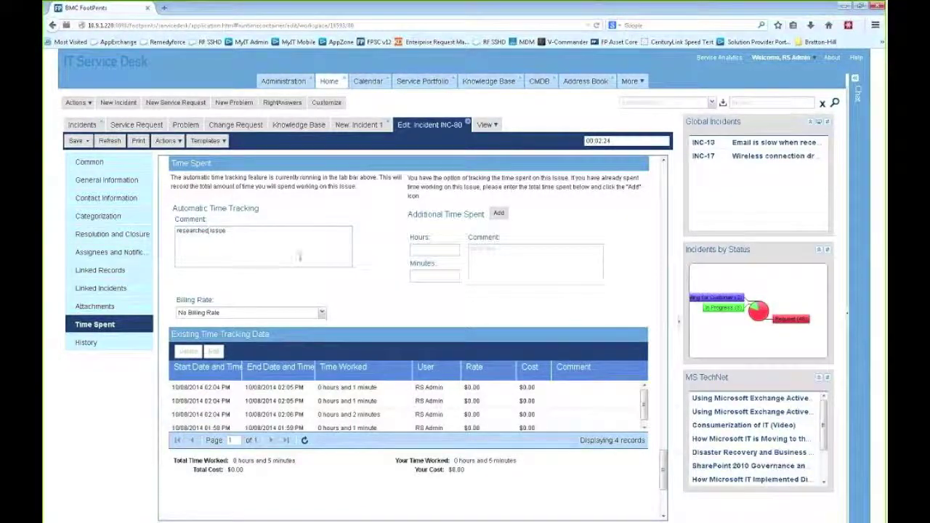
Add 45 minutes of additional time spent to the incident and accept submitting the extra time
{"action": "left_click", "coordinate": [436, 249]}
{"action": "left_click", "coordinate": [450, 275]}
{"action": "type", "text": "45"}
{"action": "left_click", "coordinate": [500, 213]}
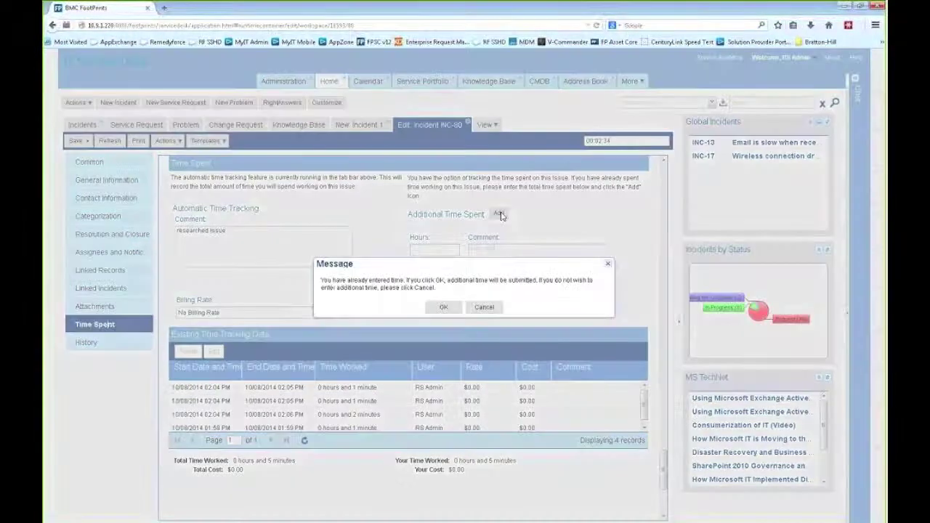
{"action": "left_click", "coordinate": [443, 308]}
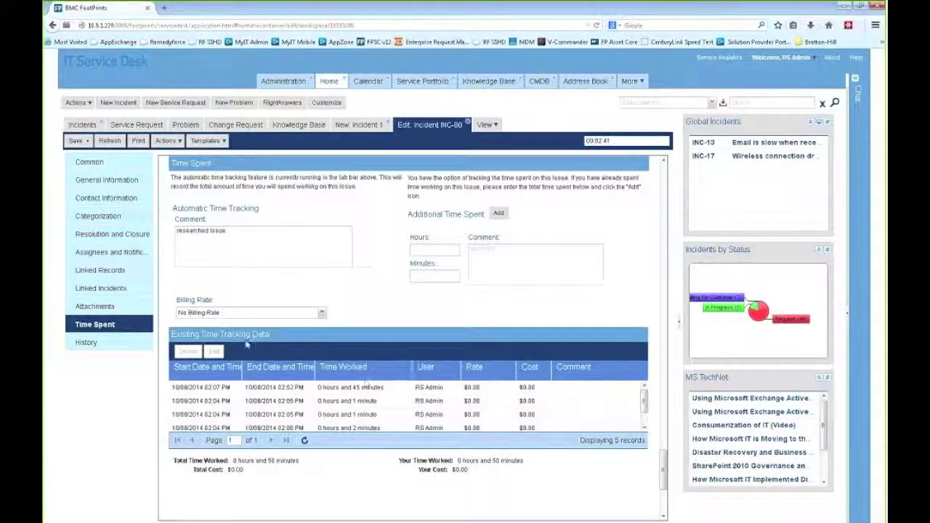
Review the incident's existing time tracking entries and the available billing rates
{"action": "scroll", "coordinate": [328, 408], "scroll_direction": "down", "scroll_amount": 2}
{"action": "scroll", "coordinate": [328, 408], "scroll_direction": "up", "scroll_amount": 2}
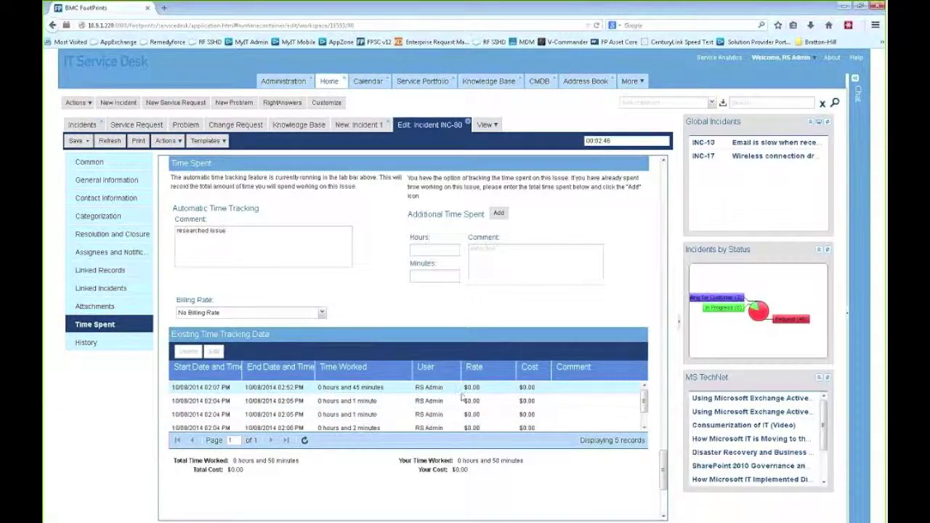
{"action": "left_click", "coordinate": [322, 313]}
{"action": "left_click", "coordinate": [365, 306]}
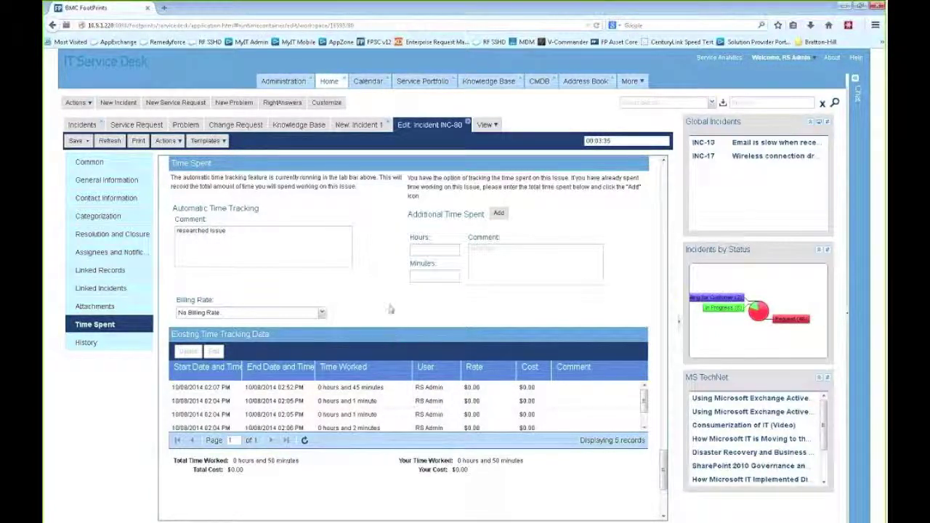
{"action": "scroll", "coordinate": [392, 304], "scroll_direction": "up", "scroll_amount": 2}
{"action": "scroll", "coordinate": [392, 304], "scroll_direction": "down", "scroll_amount": 1}
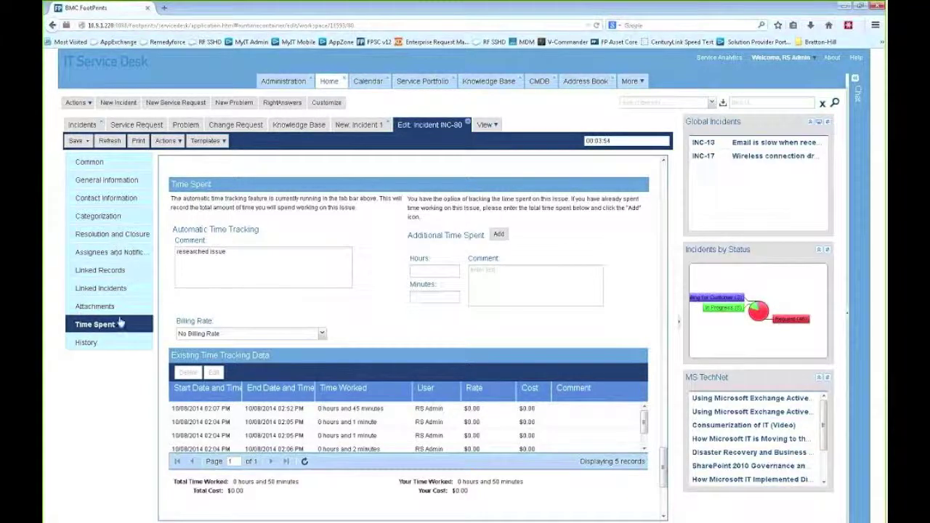
Review the incident's linked records, assignees and notifications, and work targets
{"action": "left_click", "coordinate": [106, 271]}
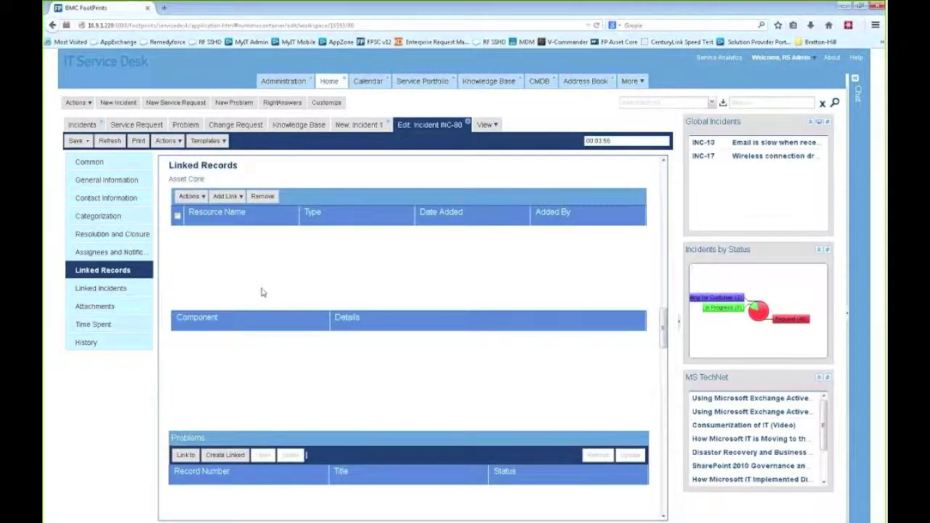
{"action": "scroll", "coordinate": [261, 291], "scroll_direction": "up", "scroll_amount": 4}
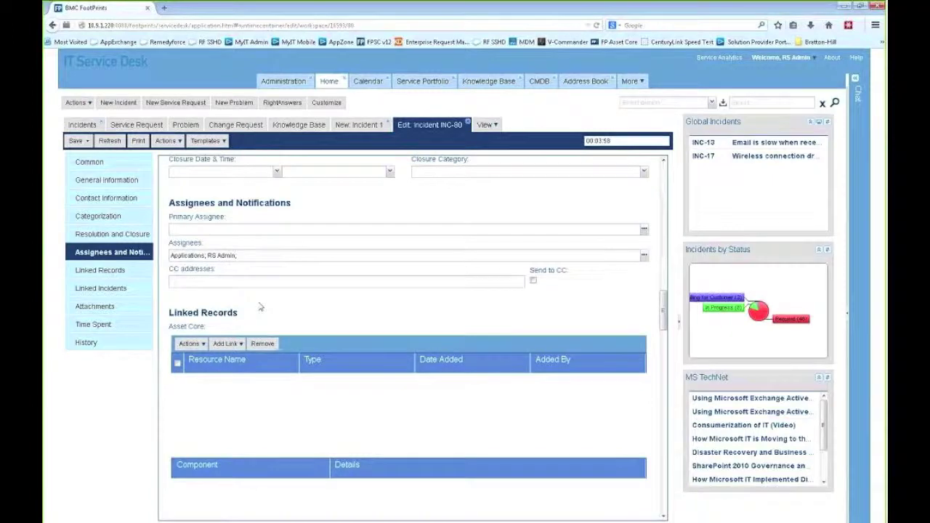
{"action": "scroll", "coordinate": [315, 310], "scroll_direction": "down", "scroll_amount": 9}
{"action": "scroll", "coordinate": [314, 309], "scroll_direction": "down", "scroll_amount": 7}
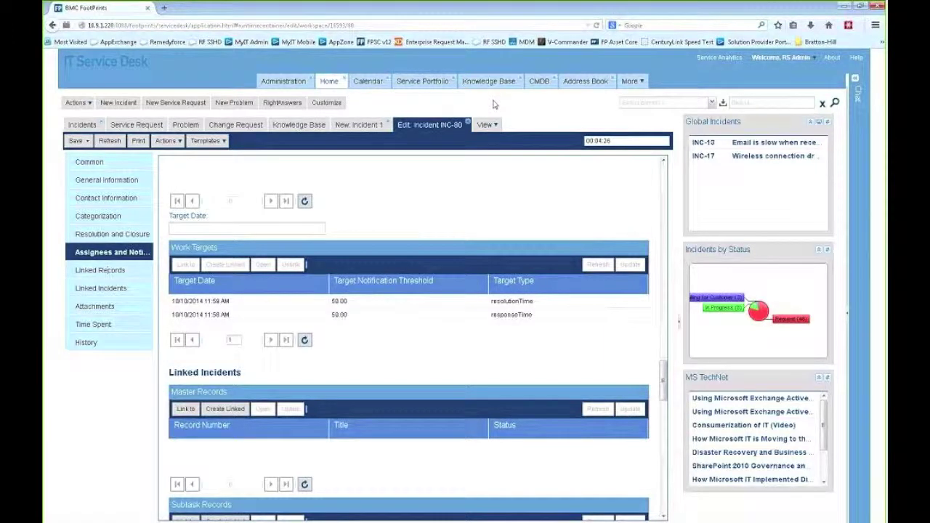
Open the list of Service Level Targets in the Service Portfolio
{"action": "left_click", "coordinate": [429, 82]}
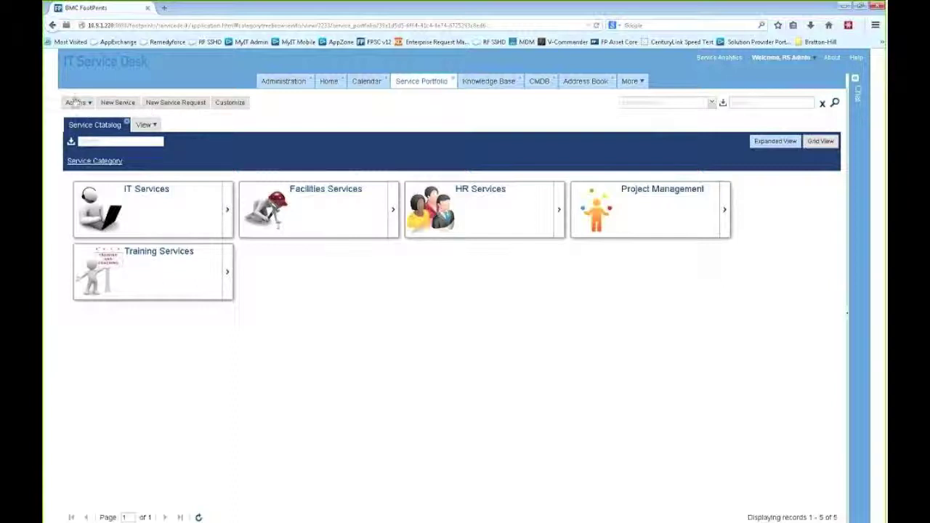
{"action": "left_click", "coordinate": [144, 126]}
{"action": "mouse_move", "coordinate": [155, 147]}
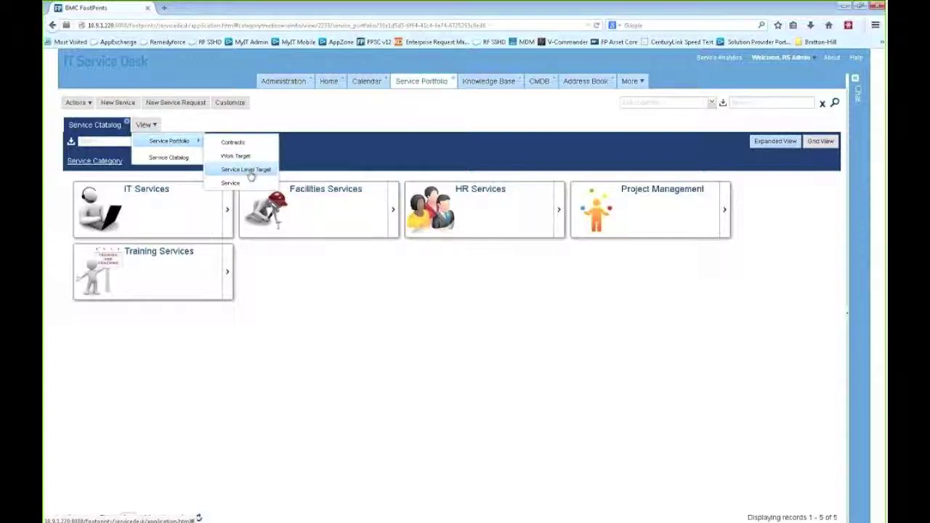
{"action": "left_click", "coordinate": [251, 171]}
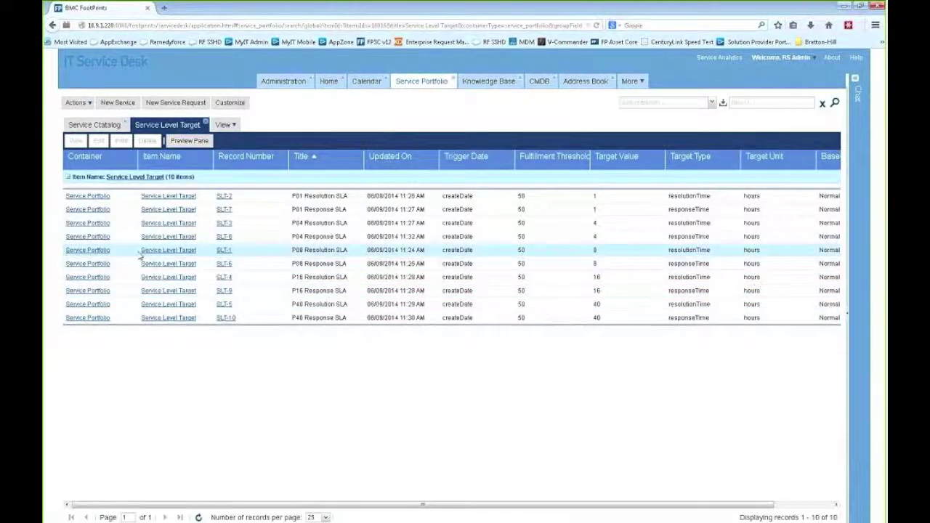
Open service level target SLT-1 for editing and examine its settings and the available target units
{"action": "left_click", "coordinate": [224, 252]}
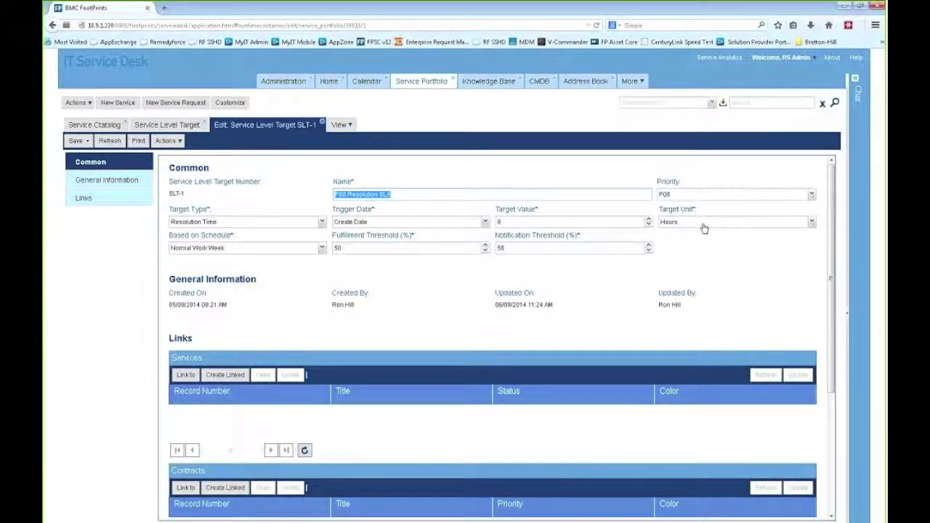
{"action": "left_click", "coordinate": [810, 223]}
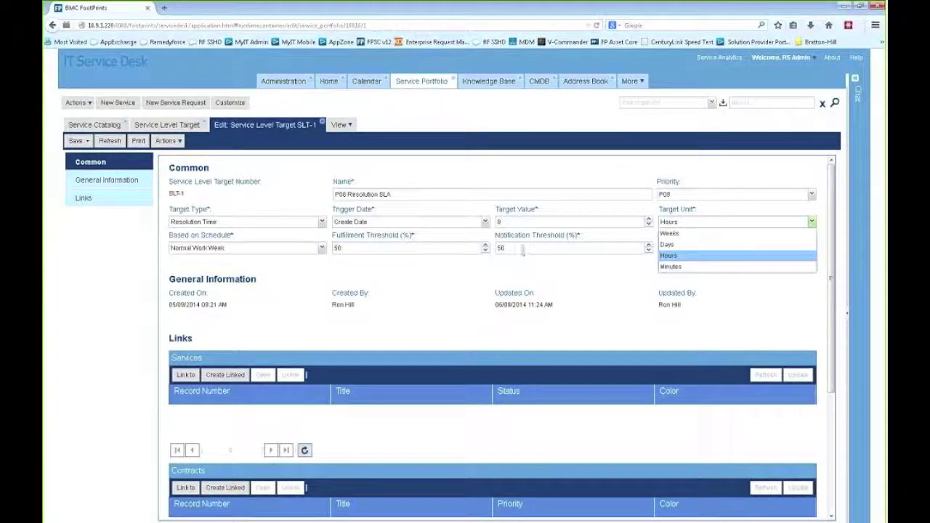
{"action": "left_click", "coordinate": [571, 277]}
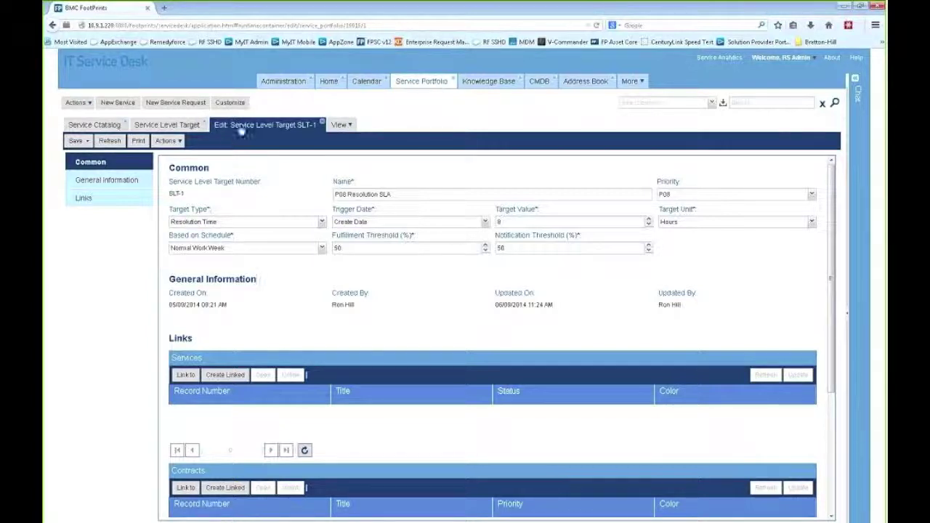
Examine service level targets SLT-2 and SLT-10 from the Service Level Target list, opening SLT-2 for editing and SLT-10 for viewing
{"action": "left_click", "coordinate": [178, 126]}
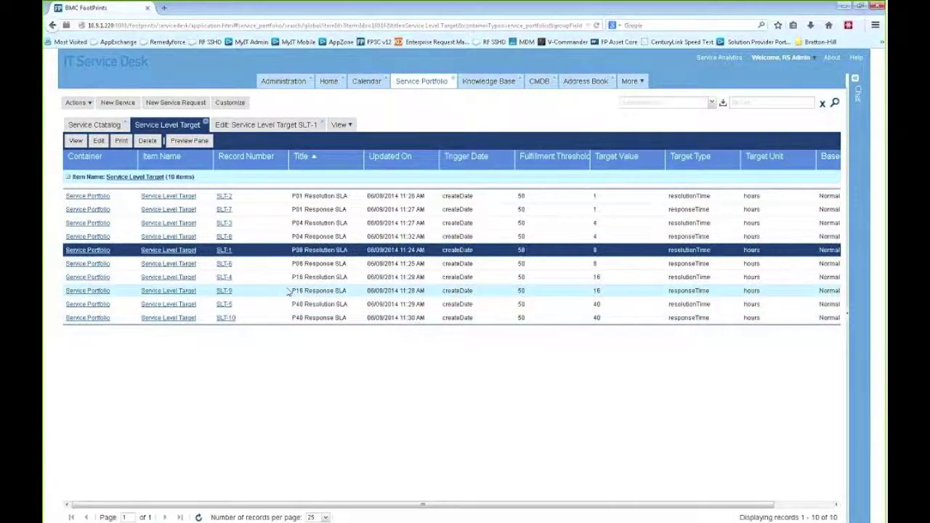
{"action": "left_click", "coordinate": [228, 196]}
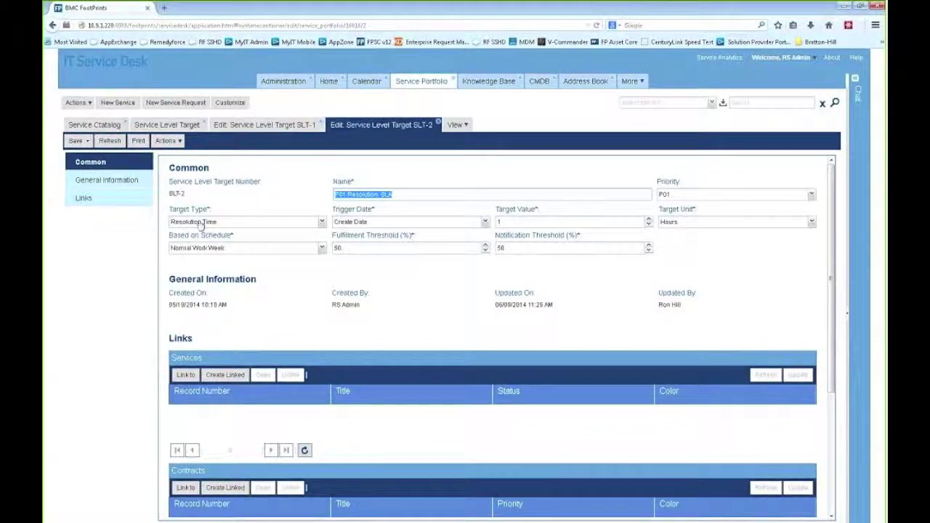
{"action": "left_click", "coordinate": [152, 124]}
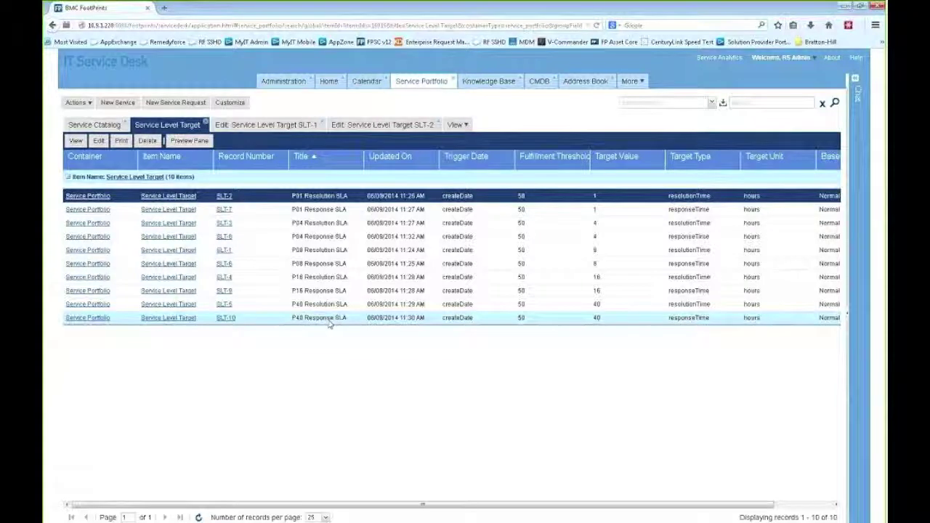
{"action": "double_click", "coordinate": [327, 321]}
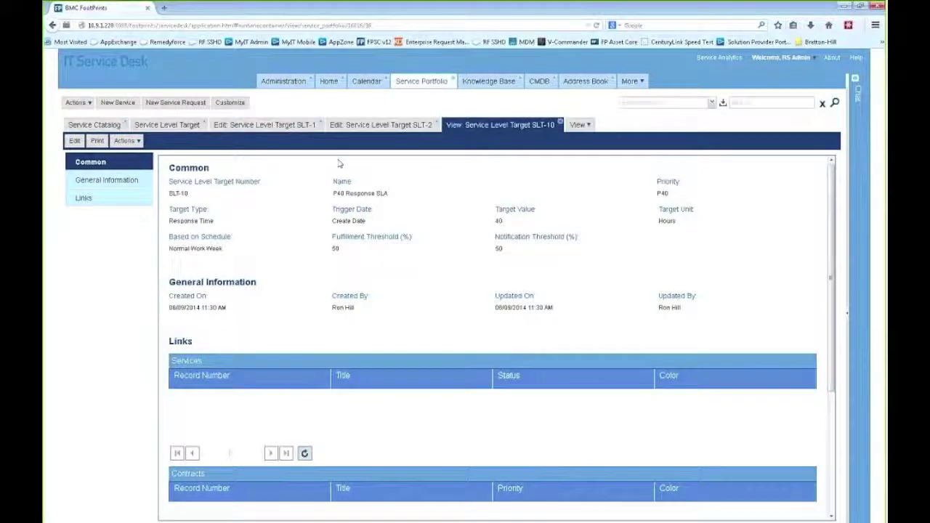
Open the Service Request record definition of the IT Service Desk workspace in the administration area
{"action": "left_click", "coordinate": [292, 83]}
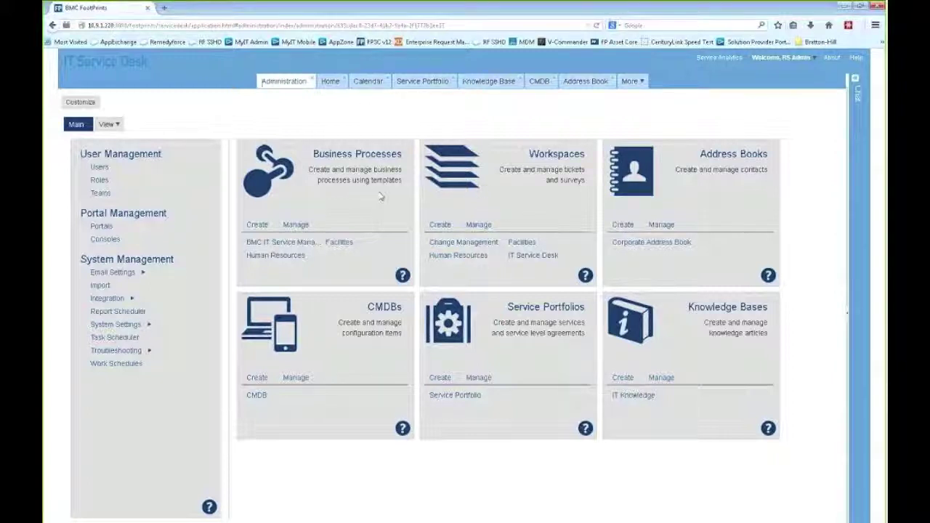
{"action": "left_click", "coordinate": [528, 260]}
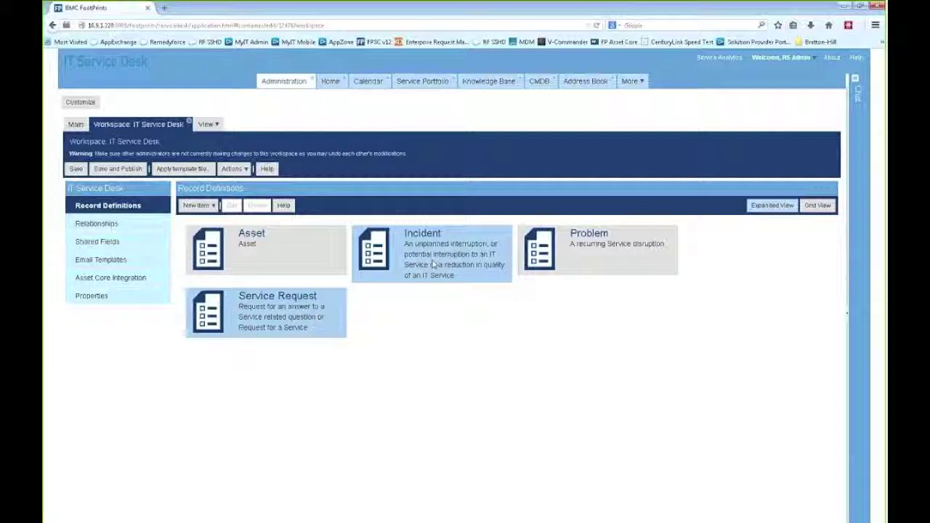
{"action": "left_click", "coordinate": [280, 320]}
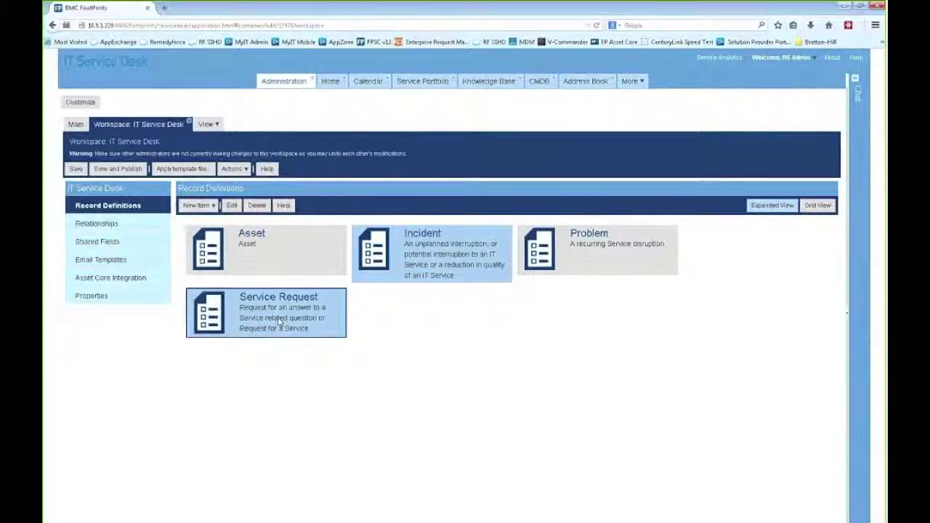
{"action": "double_click", "coordinate": [279, 321]}
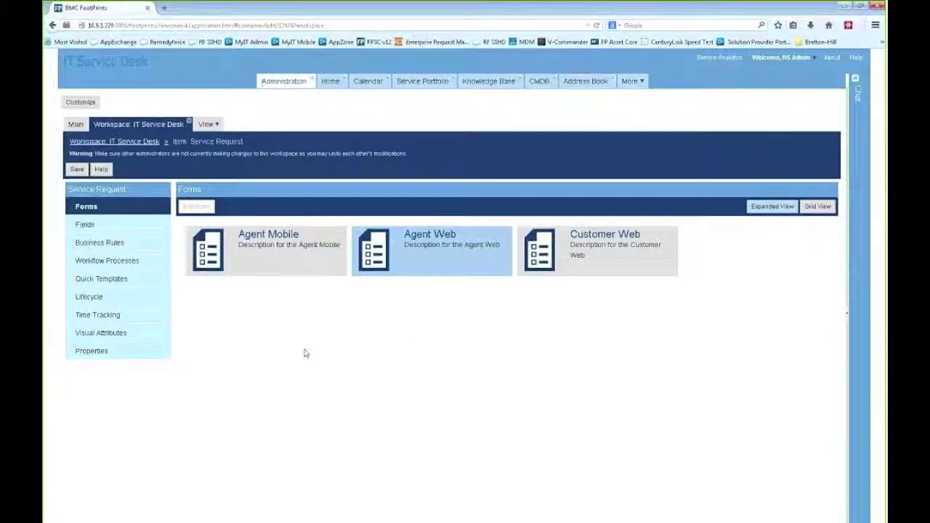
Show the Service Request's business rules as a grid and expand the Business Rules folder
{"action": "left_click", "coordinate": [128, 248]}
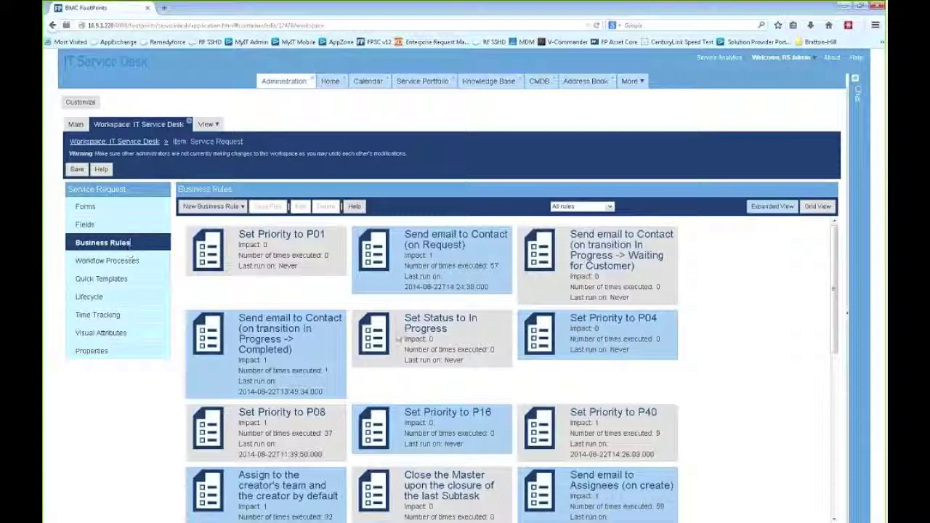
{"action": "left_click", "coordinate": [818, 206]}
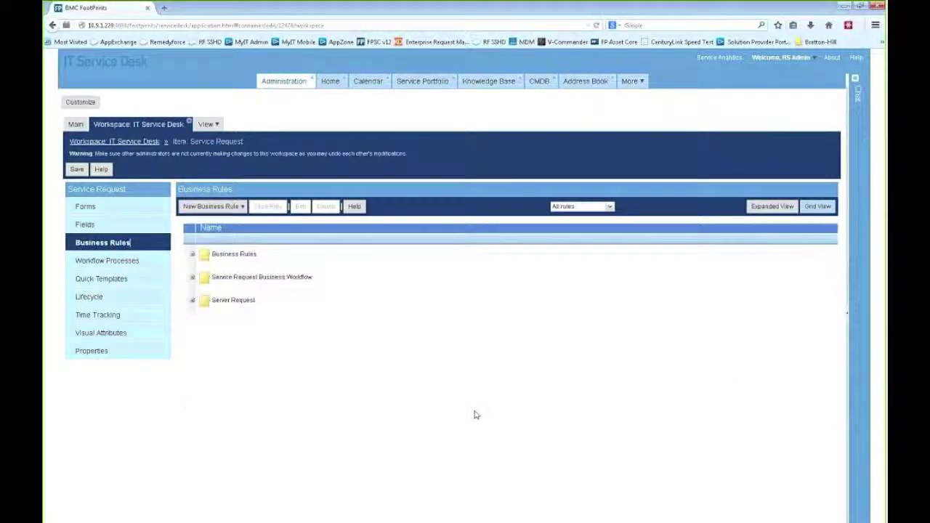
{"action": "left_click", "coordinate": [192, 255]}
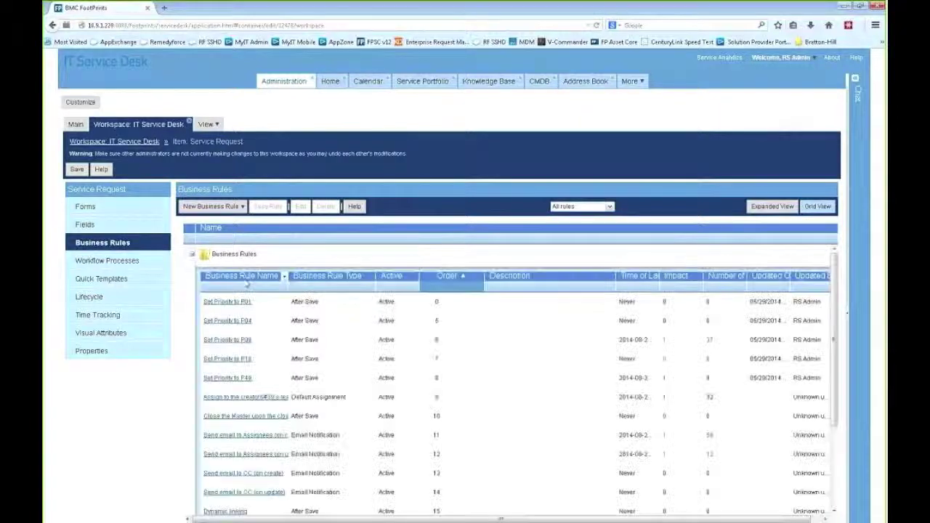